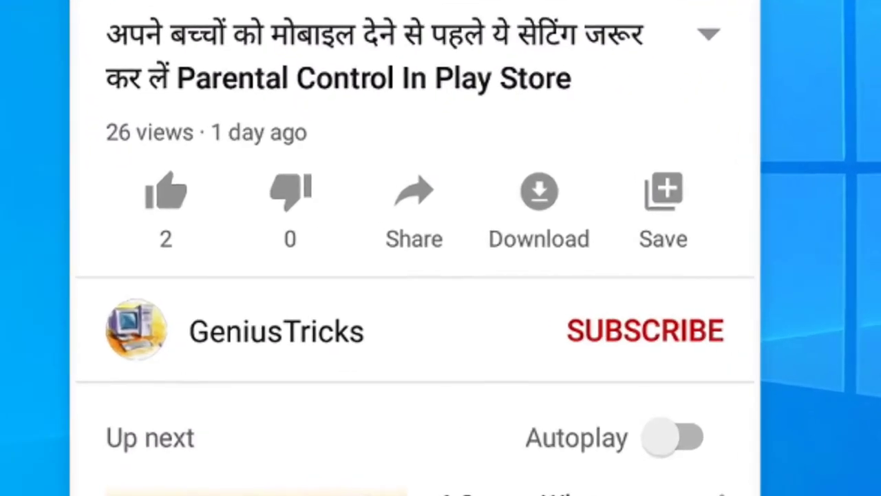
click(602, 344)
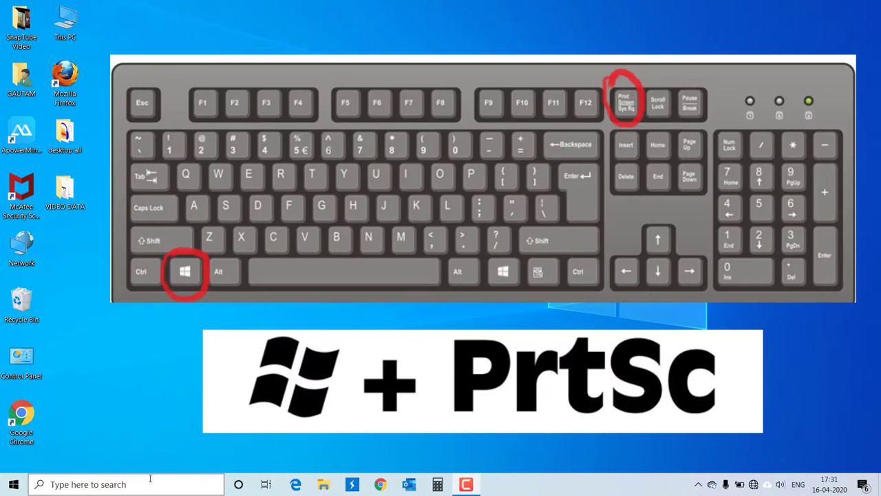
Step: Capture the full screen to a file, and view Screenshot (2).png from the Screenshots folder in OneDrive Pictures
key(super+Print)
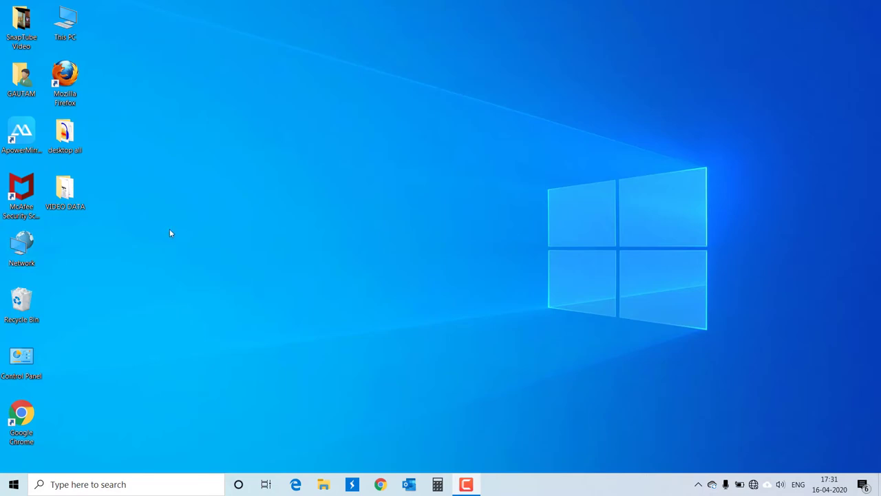
double_click(67, 24)
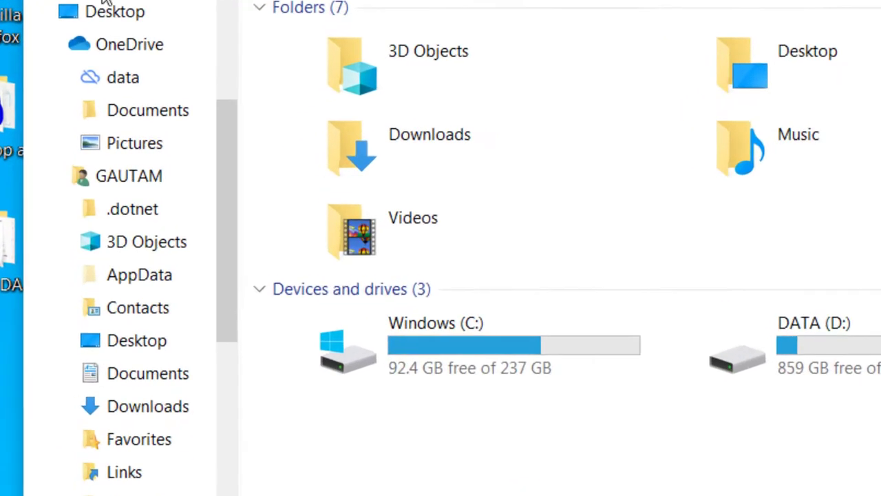
click(147, 150)
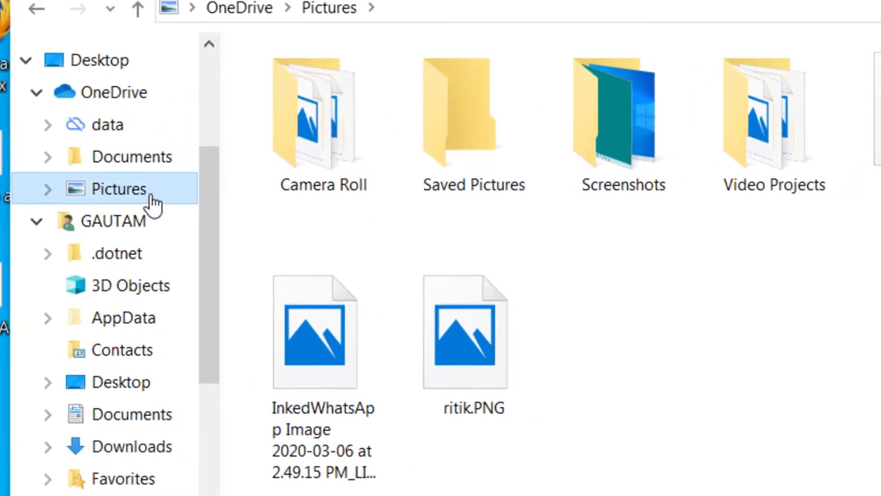
double_click(705, 134)
double_click(481, 173)
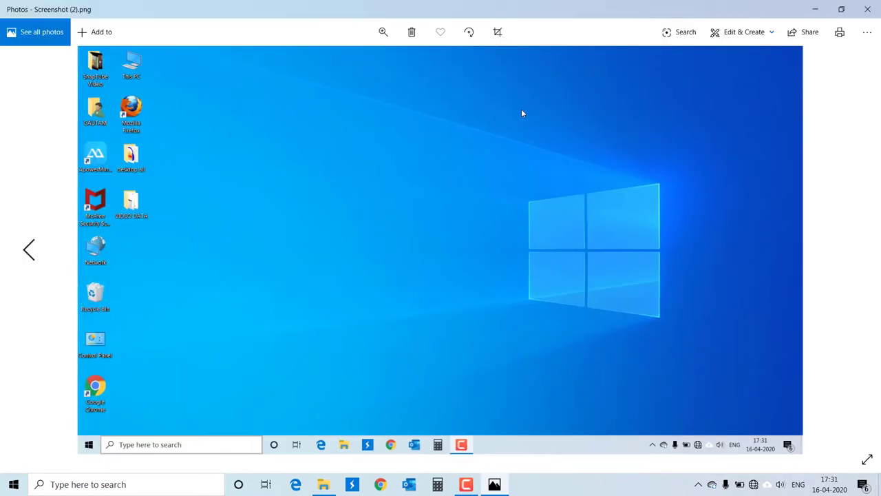
click(869, 9)
click(679, 36)
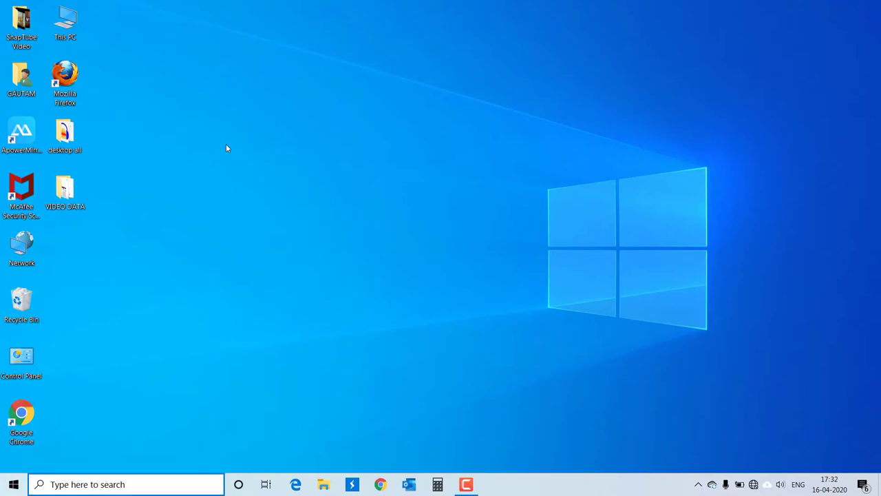
Step: Open Paint and paste the captured full-screen screenshot onto the blank canvas
key(super)
text(paint)
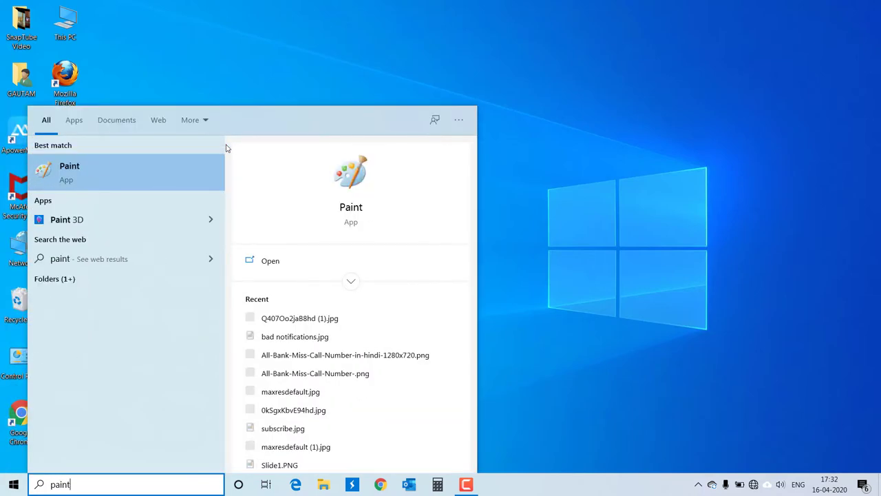
key(Return)
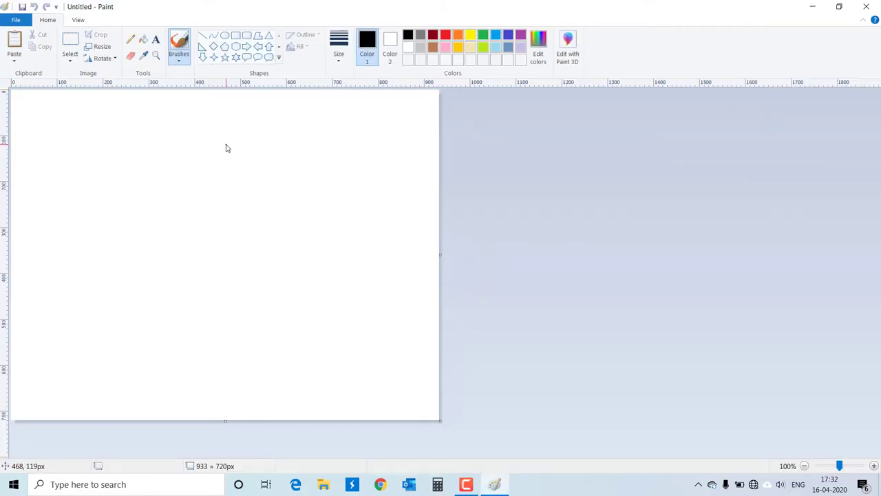
key(ctrl+v)
scroll(228, 143, down, 3)
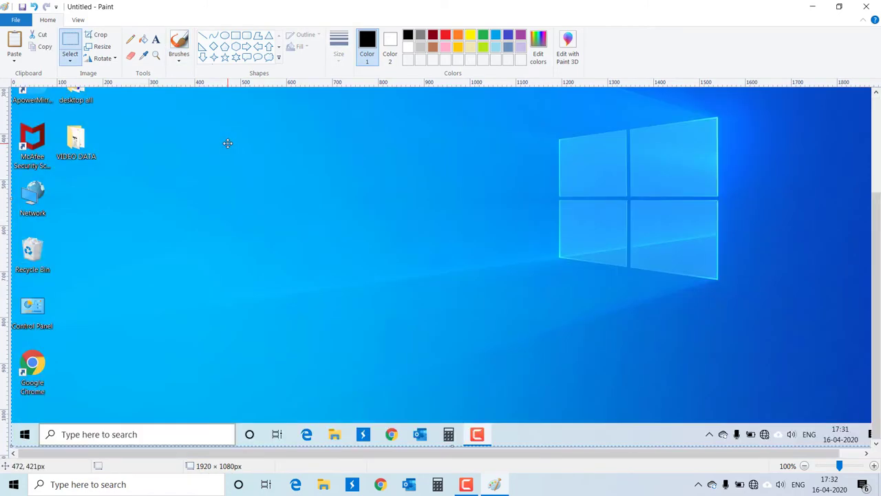
scroll(228, 143, up, 3)
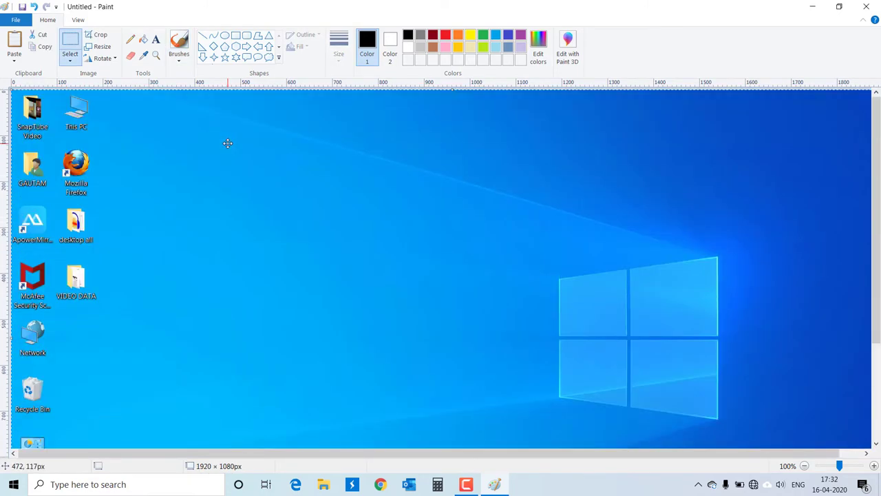
scroll(228, 143, down, 3)
Step: Save the pasted screenshot to the Desktop as Untitled.png in PNG format and close Paint
click(21, 20)
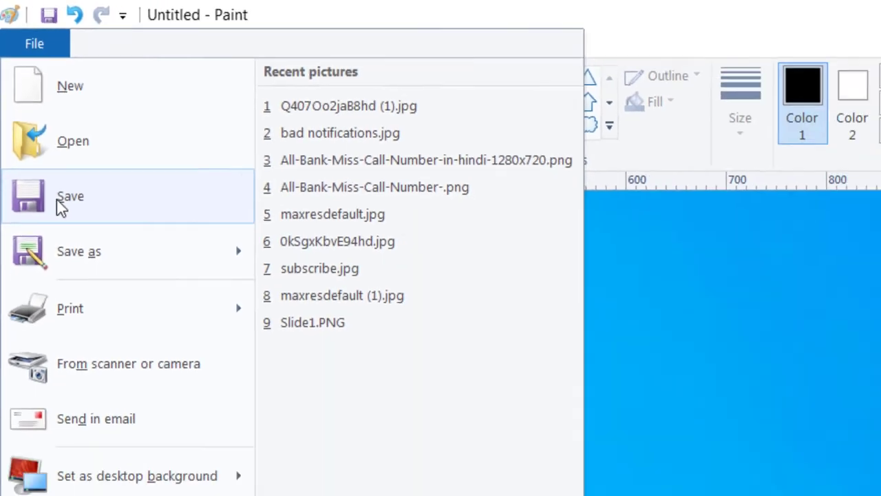
click(83, 262)
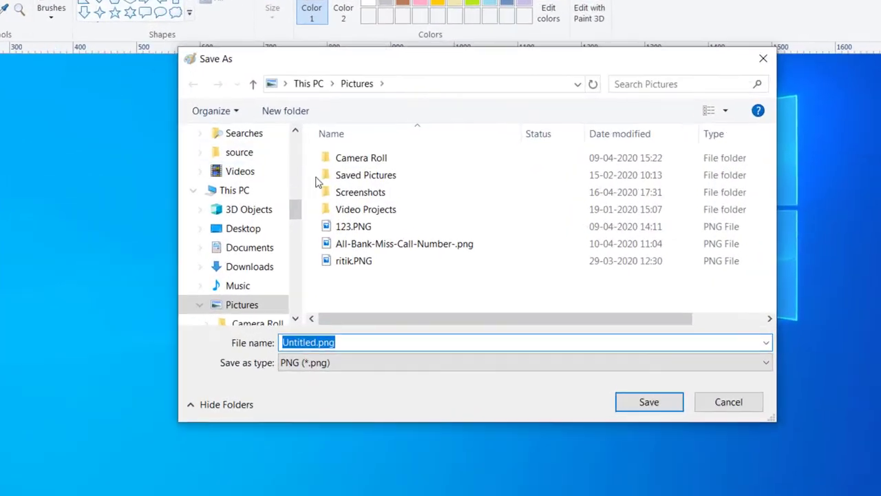
scroll(298, 151, up, 10)
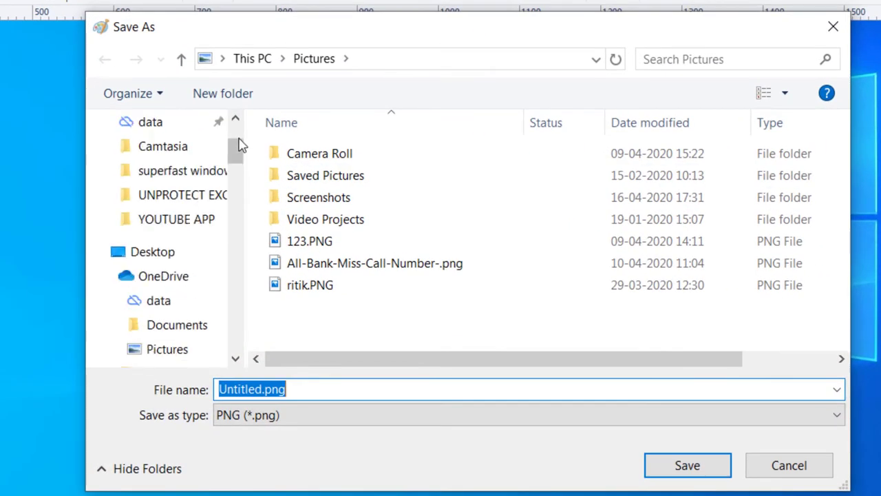
click(497, 58)
text(de)
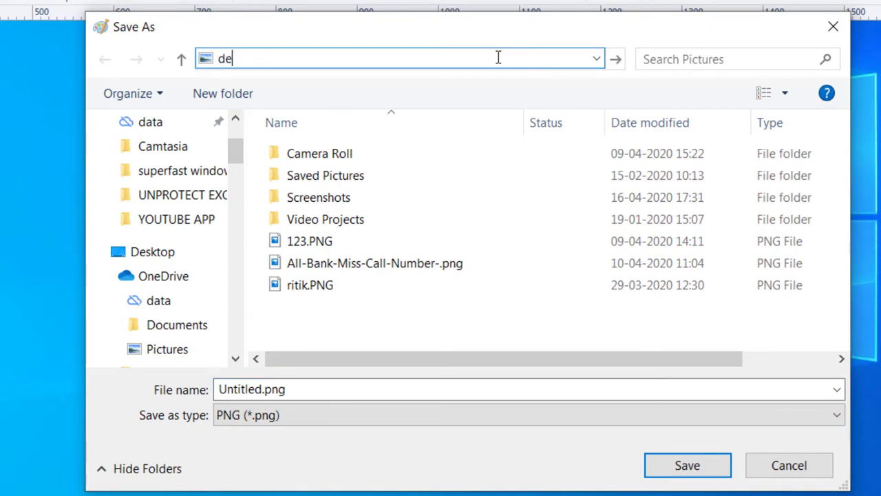
text(s)
click(459, 85)
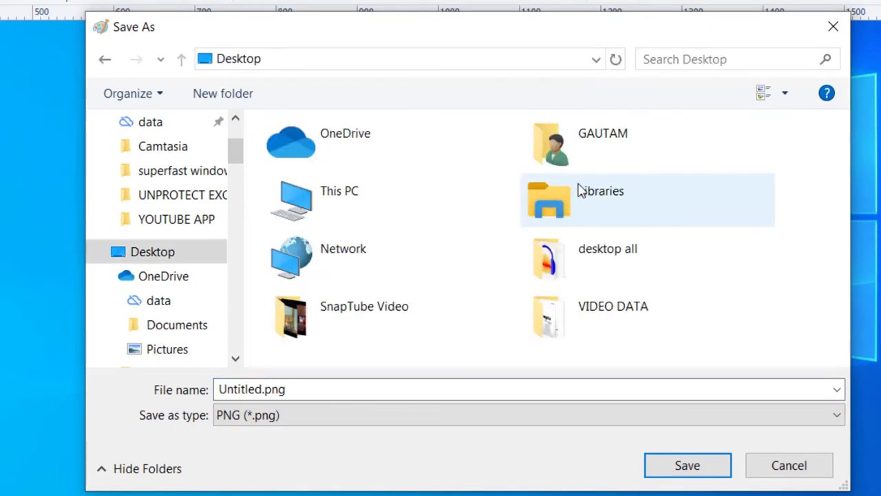
click(681, 464)
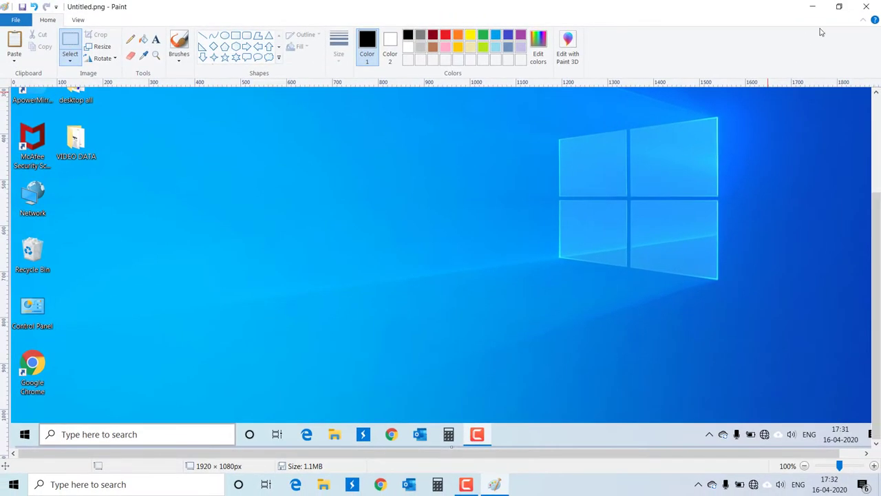
click(866, 6)
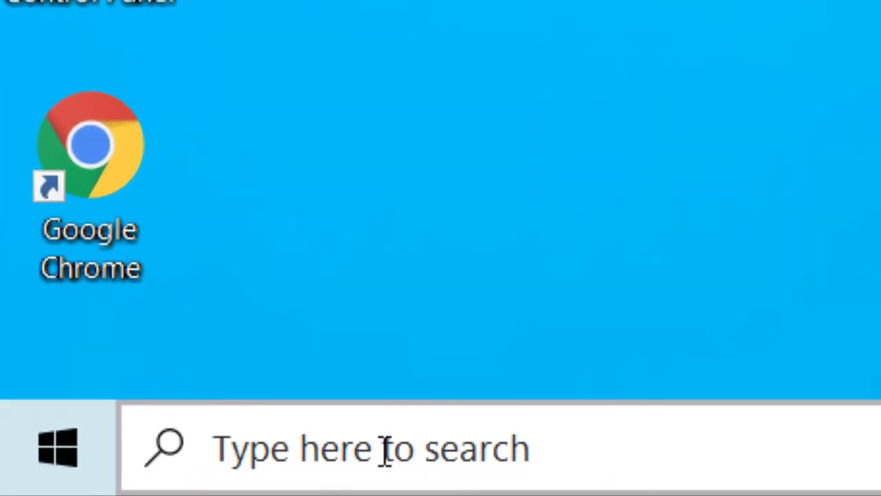
Step: Open Snipping Tool and capture a rectangular snip of the desktop area around the Windows logo
click(386, 451)
text(sni)
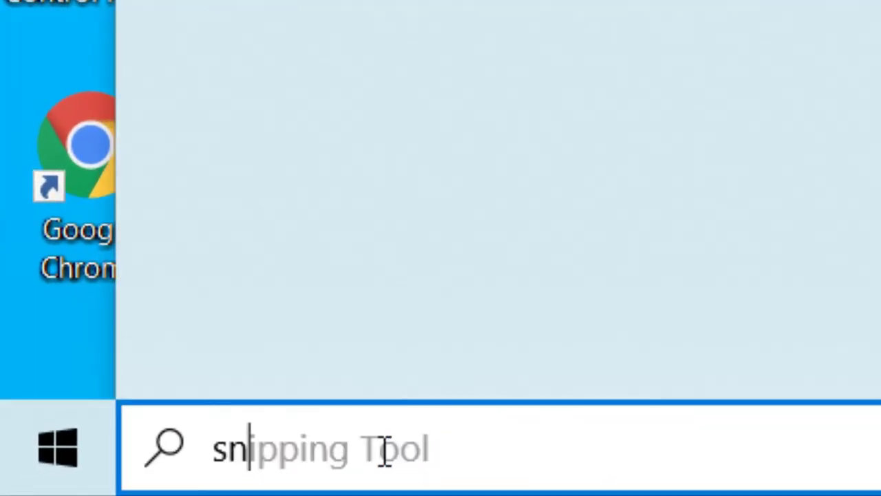
text(p)
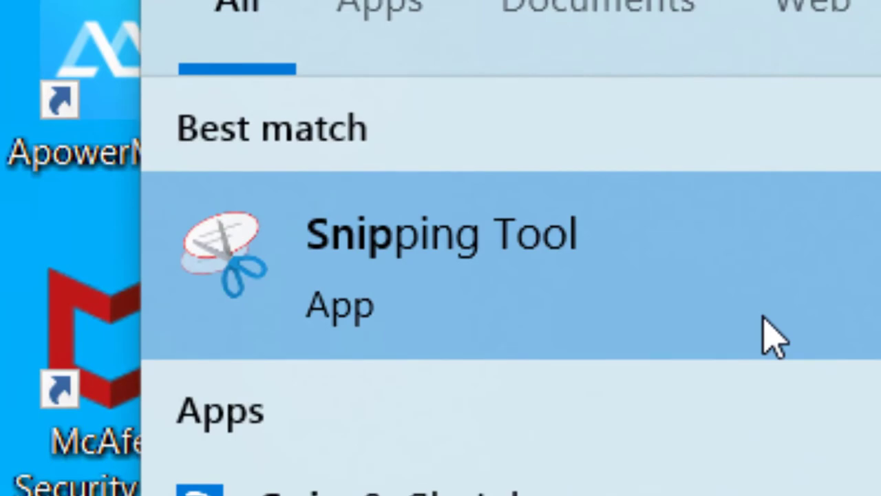
click(765, 335)
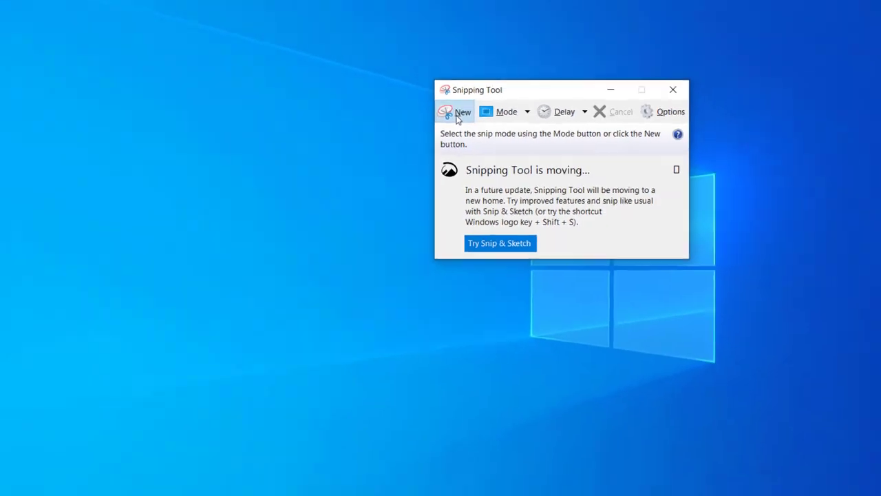
click(136, 99)
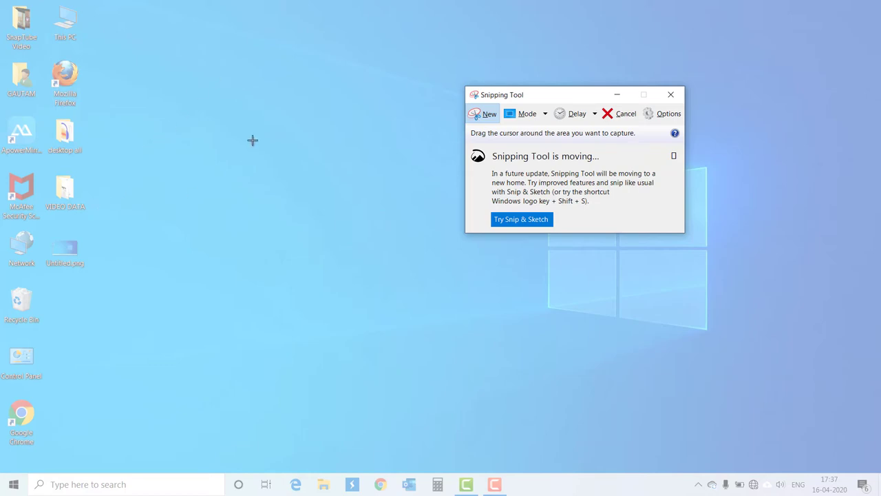
drag(382, 125, 745, 381)
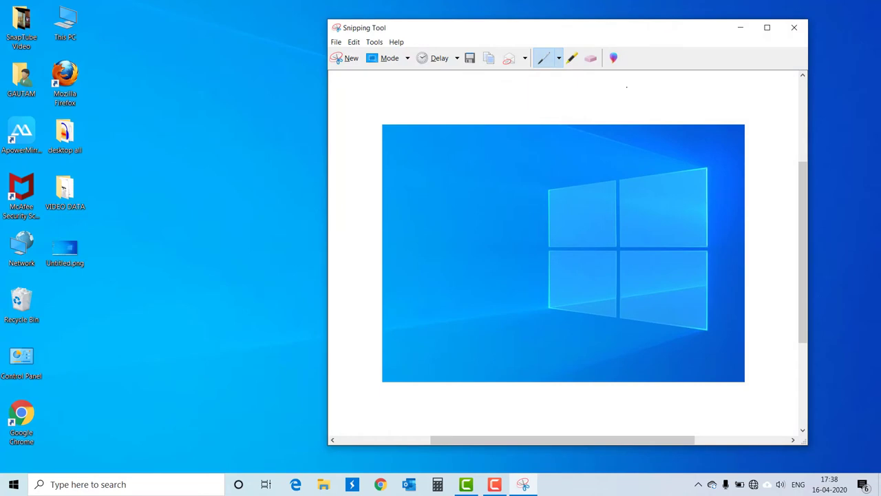
Step: Save the snip to the Desktop as a PNG file named ss
drag(645, 35, 496, 37)
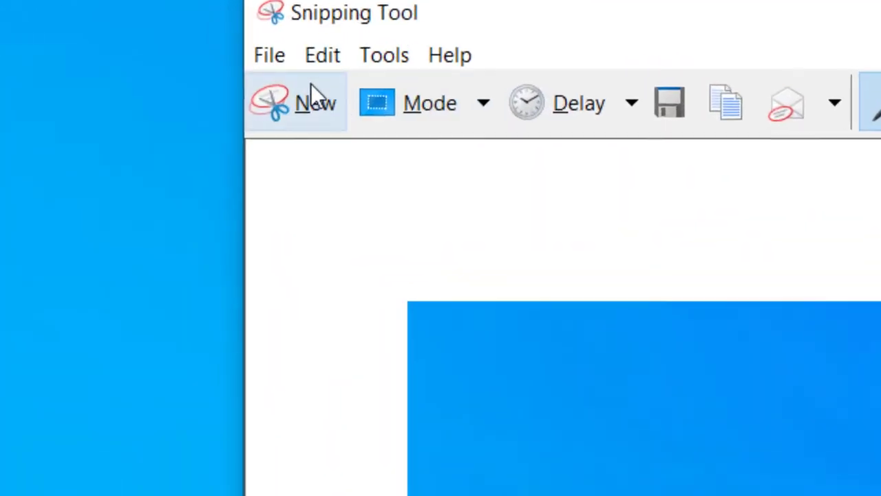
click(214, 49)
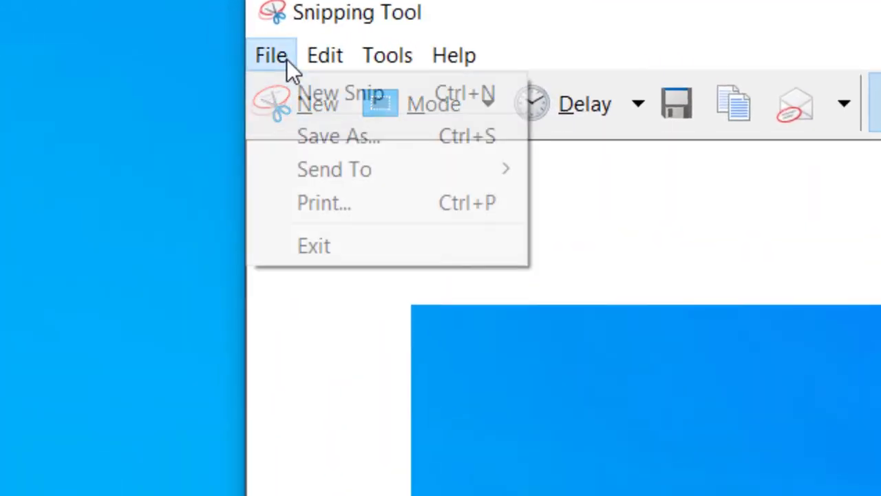
click(319, 143)
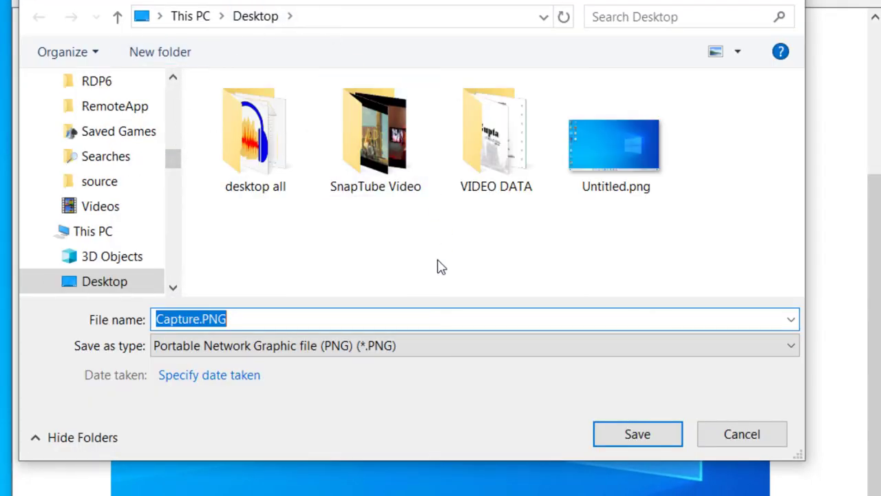
text(ss)
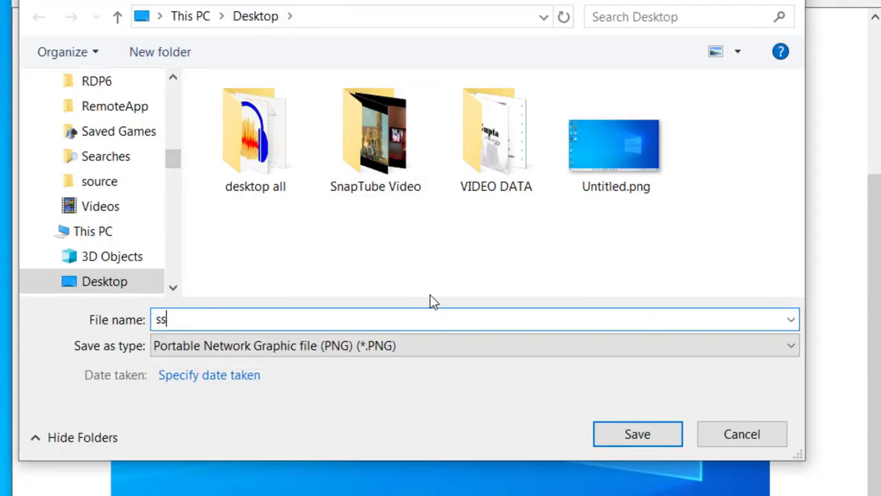
click(601, 435)
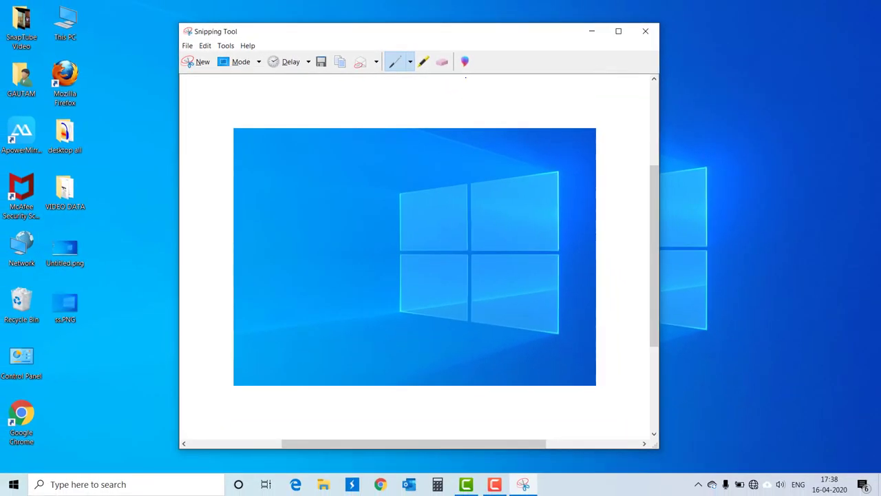
Step: Mark up the snip with a horizontal highlighter stripe and a pen circle around its left end, and save it
click(423, 62)
drag(348, 193, 439, 193)
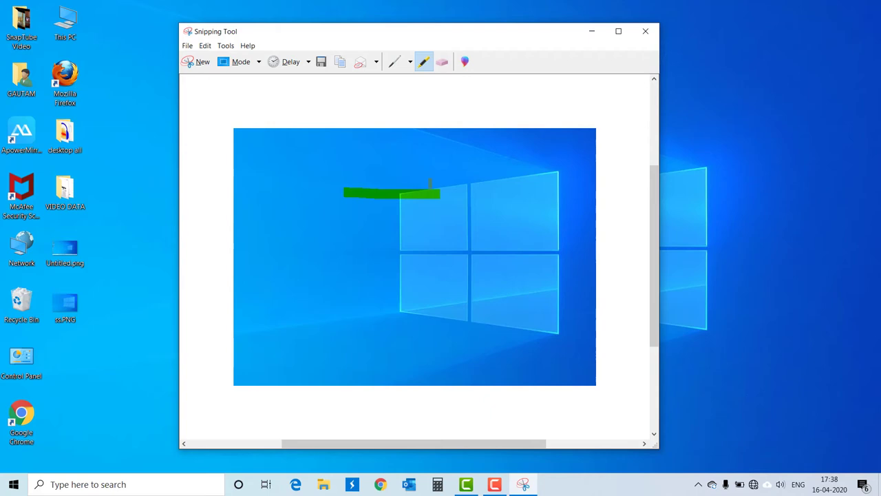
click(395, 62)
mouse_move(365, 175)
mouse_down()
mouse_move(371, 234)
mouse_move(368, 174)
mouse_up()
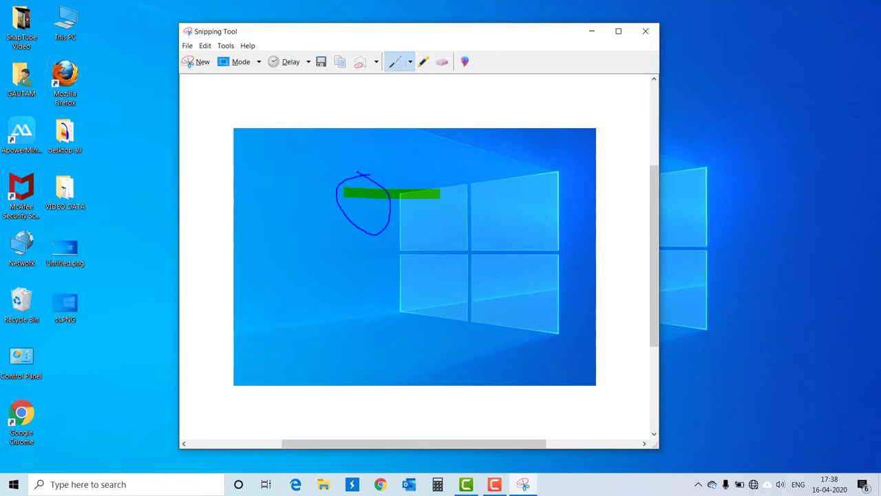
key(ctrl+s)
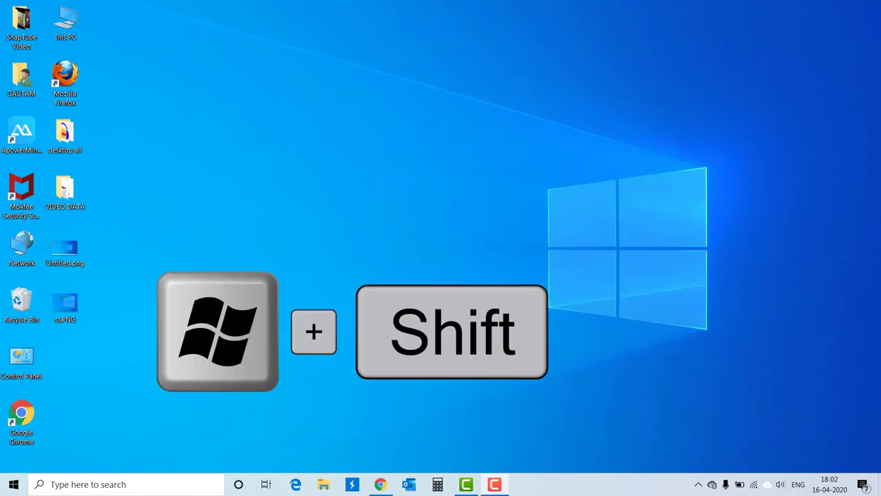
Step: Capture a rectangular snip of the middle of the desktop with the screen snipping shortcut and open it in Snip & Sketch
key(super+shift+s)
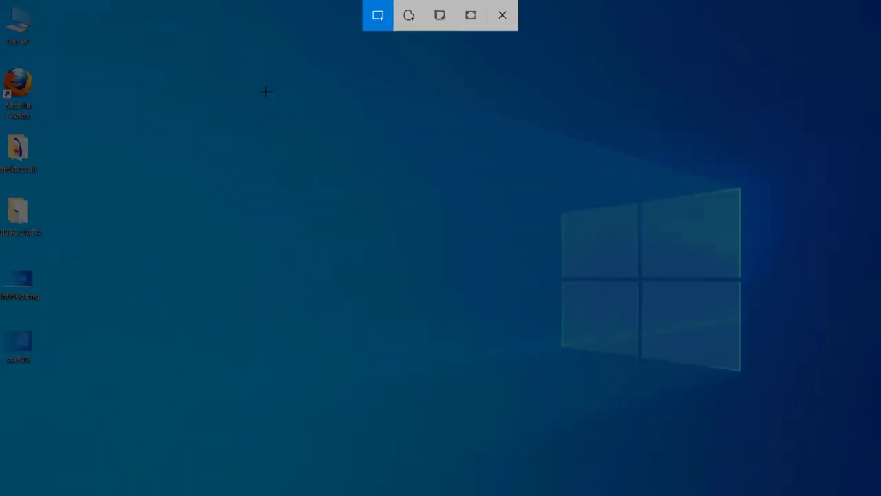
drag(281, 74, 640, 336)
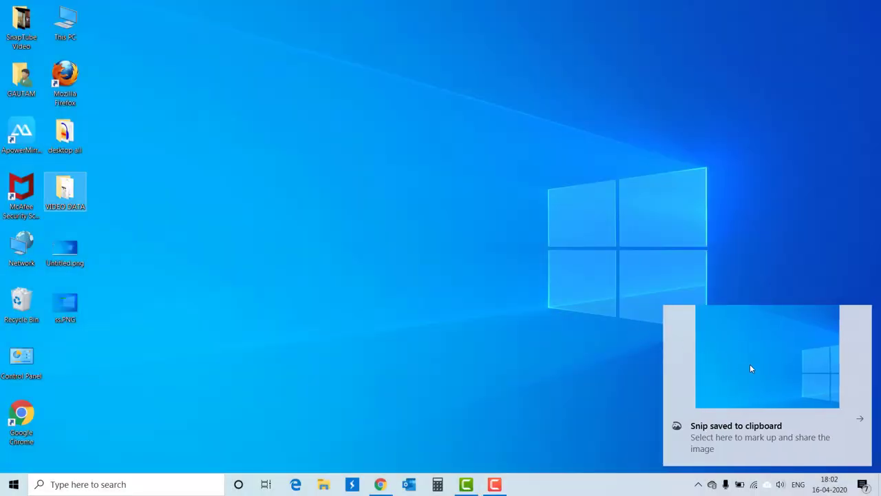
click(752, 369)
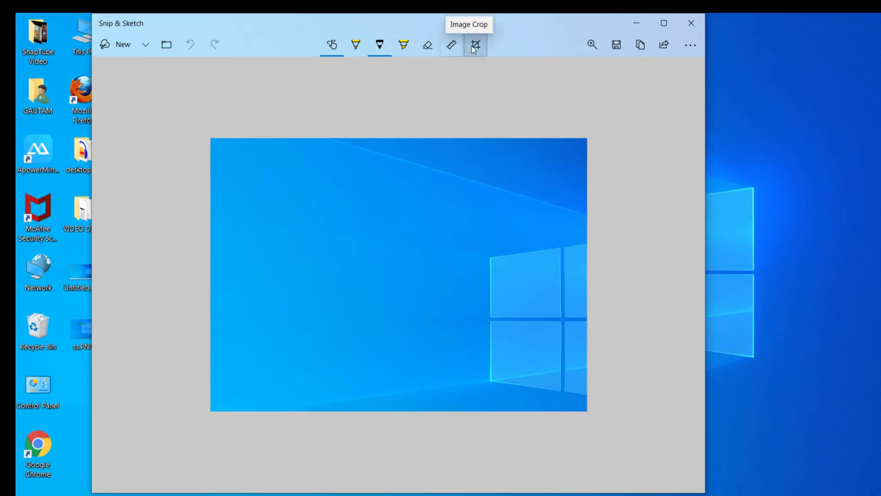
Step: Crop the snip, trimming off its upper edge and its right side through the Windows logo
click(475, 45)
drag(587, 138, 539, 176)
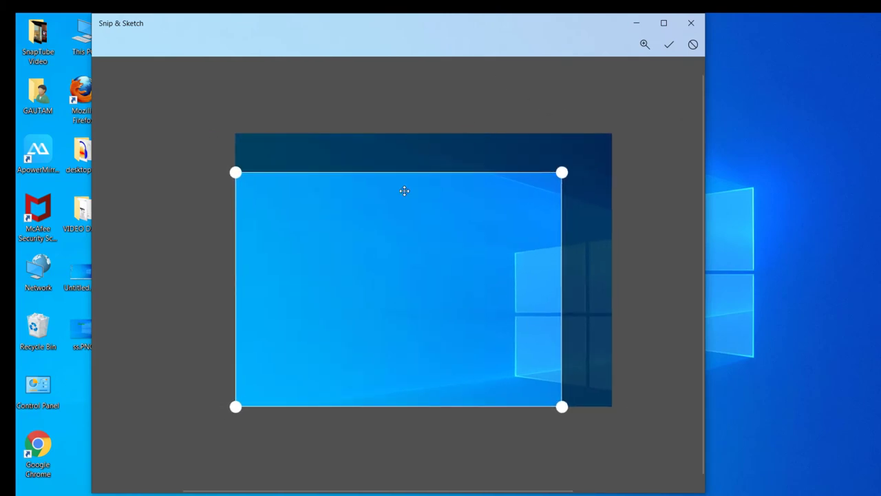
click(668, 45)
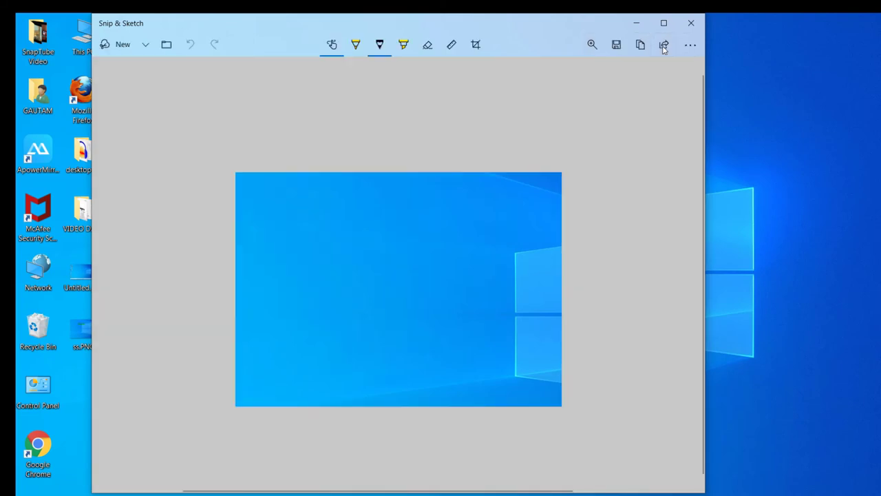
Step: Draw a letter G on the cropped snip with the highlighter and close Snip & Sketch
click(404, 45)
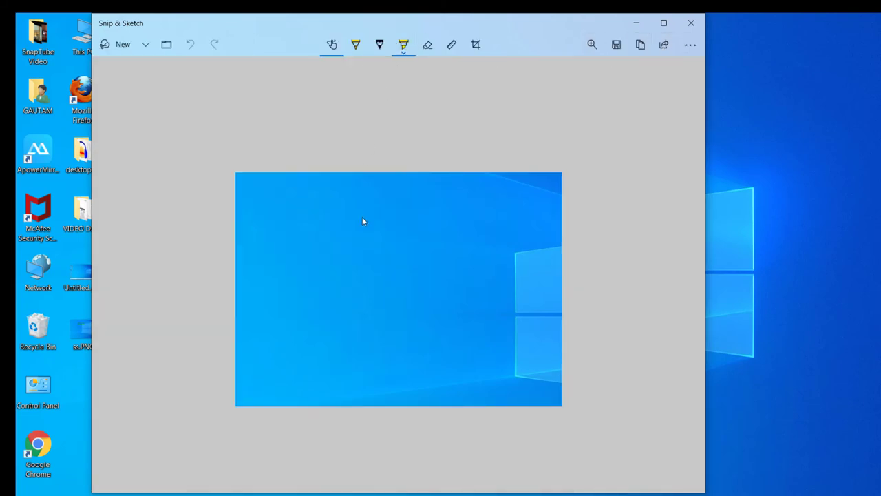
mouse_move(337, 300)
mouse_down()
mouse_move(381, 277)
mouse_move(381, 301)
mouse_up()
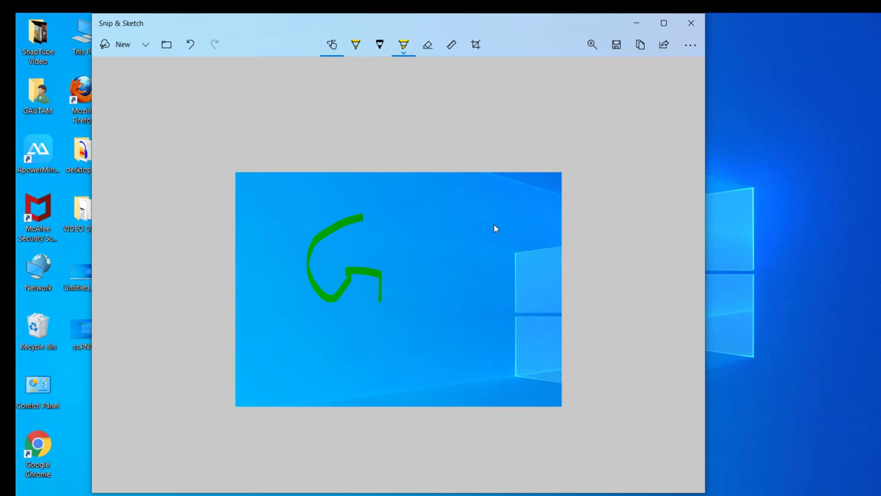
click(687, 23)
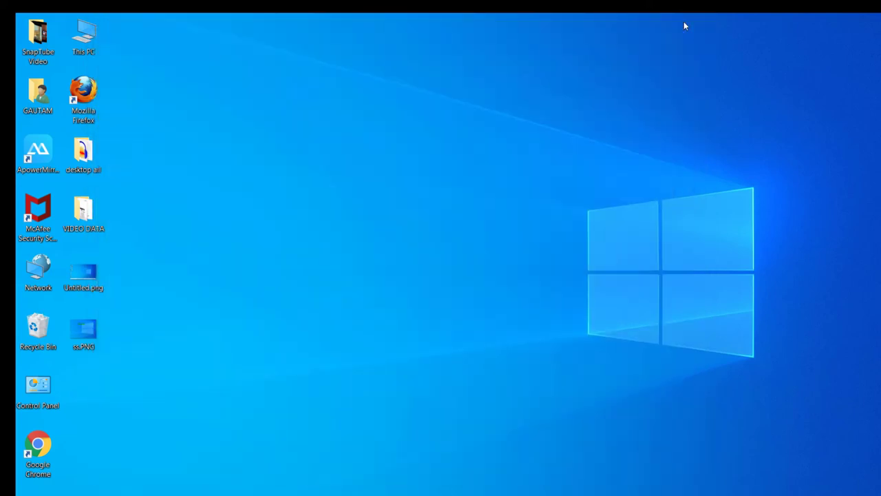